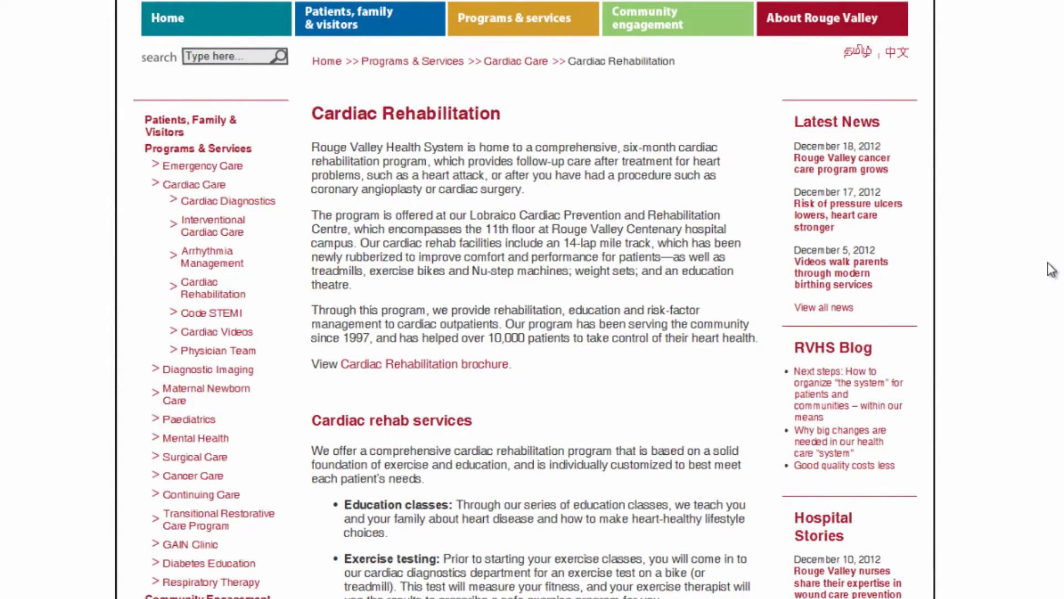
# Go from 'Do your part–Walk with Heart!' to the Walk with Heart site and start a personalized web page
pyautogui.scroll(-10, 1051, 269)
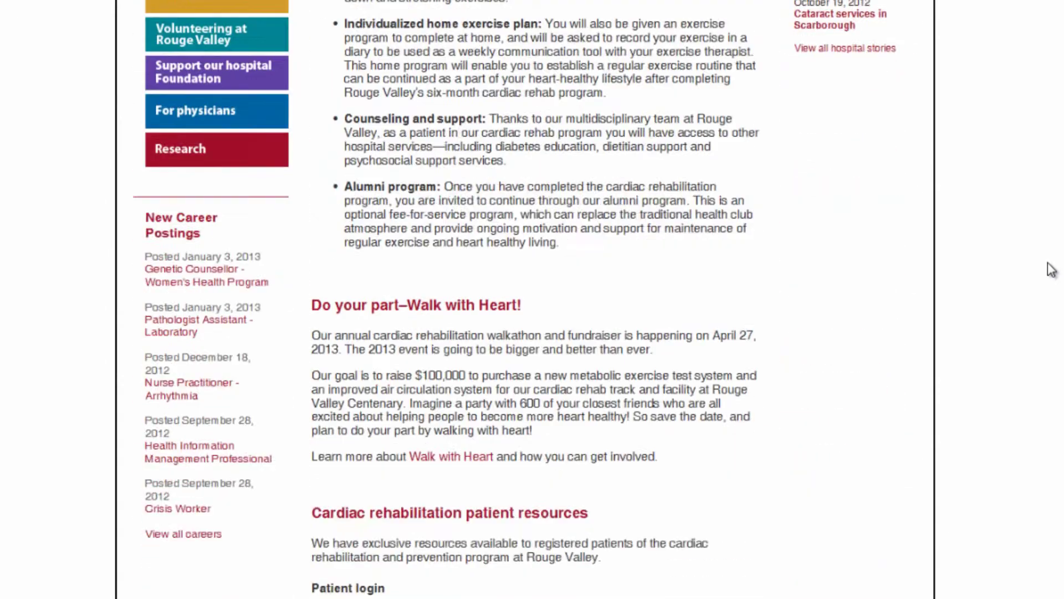
pyautogui.scroll(-2, 1052, 270)
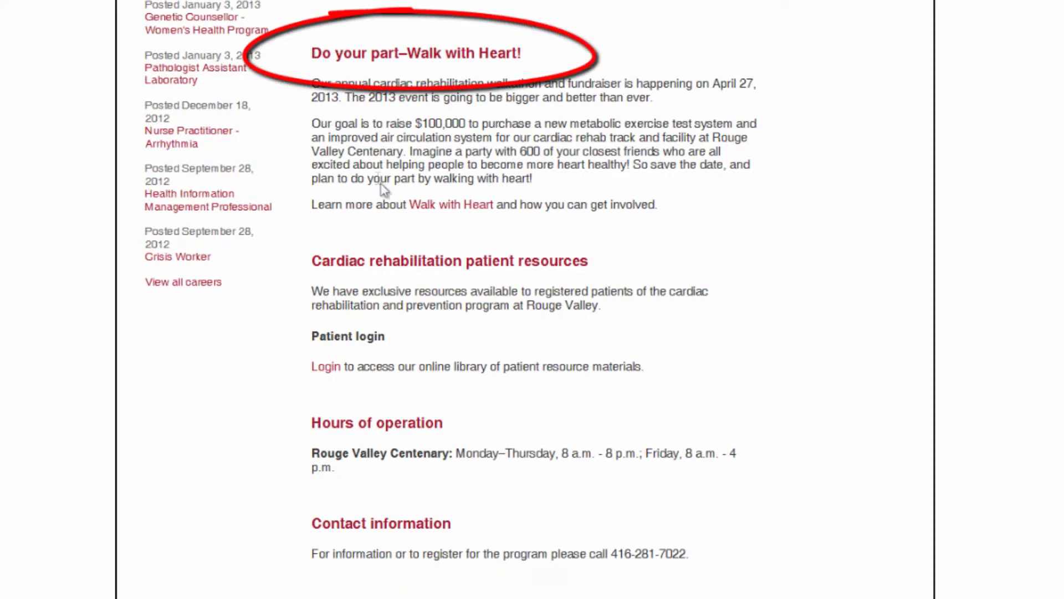
pyautogui.click(439, 210)
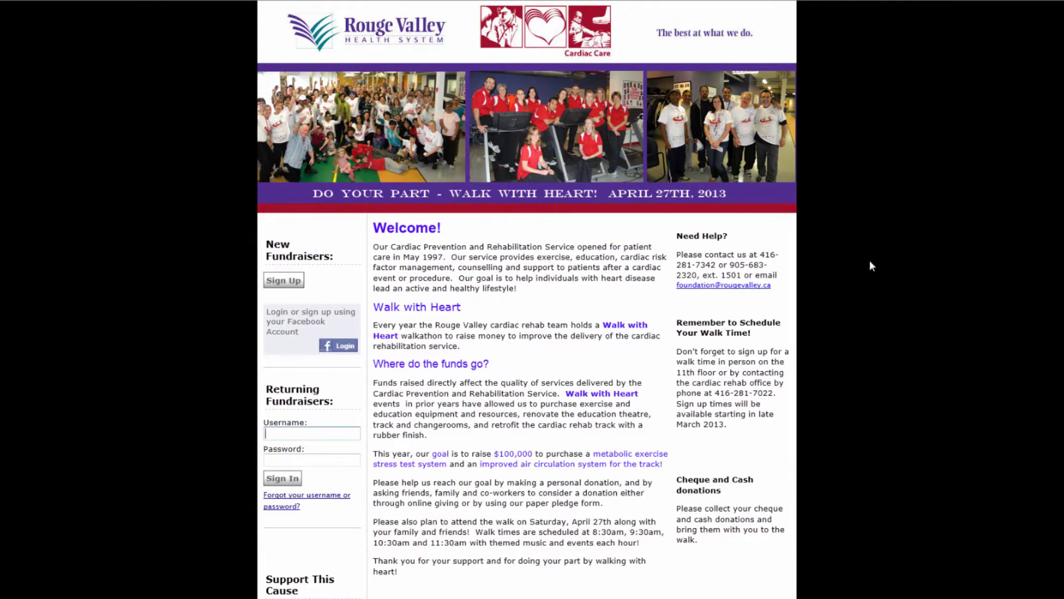
pyautogui.scroll(-5, 869, 261)
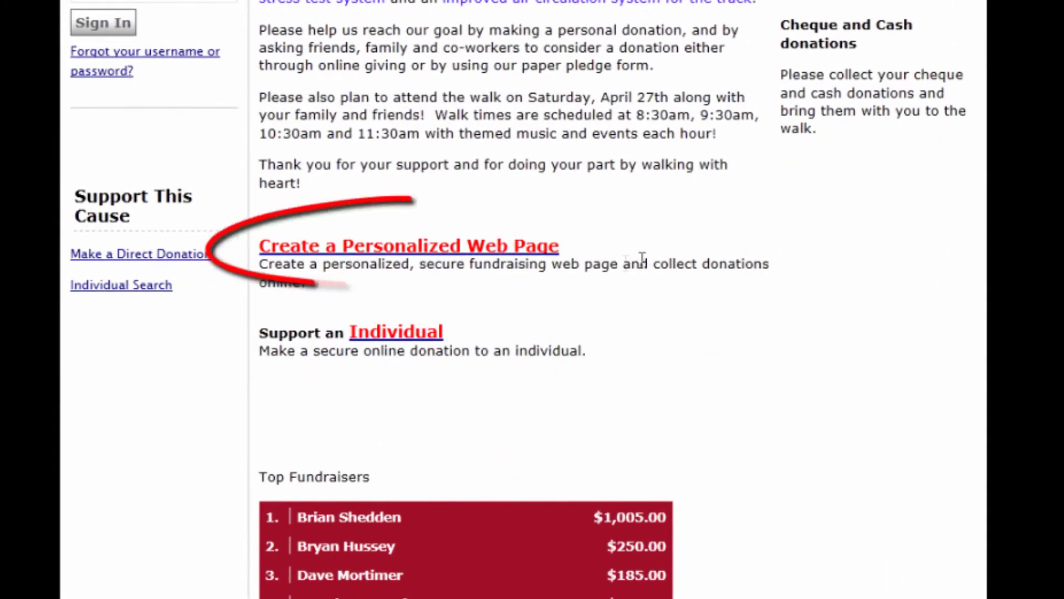
pyautogui.click(522, 251)
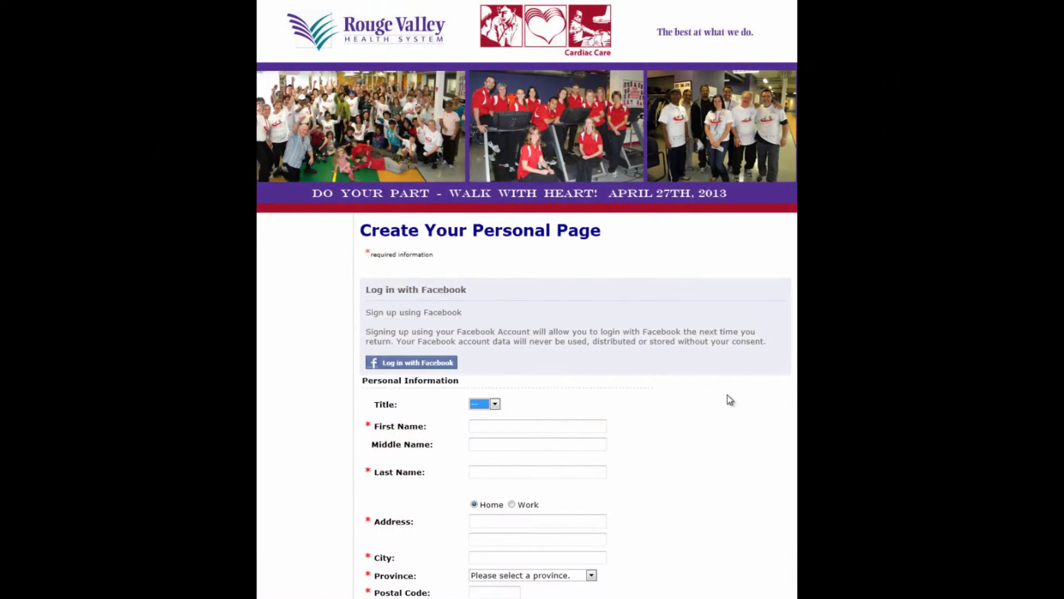
# Choose title Mr. and enter the full name, street address, city, province Ontario and postal code
pyautogui.scroll(-3, 727, 395)
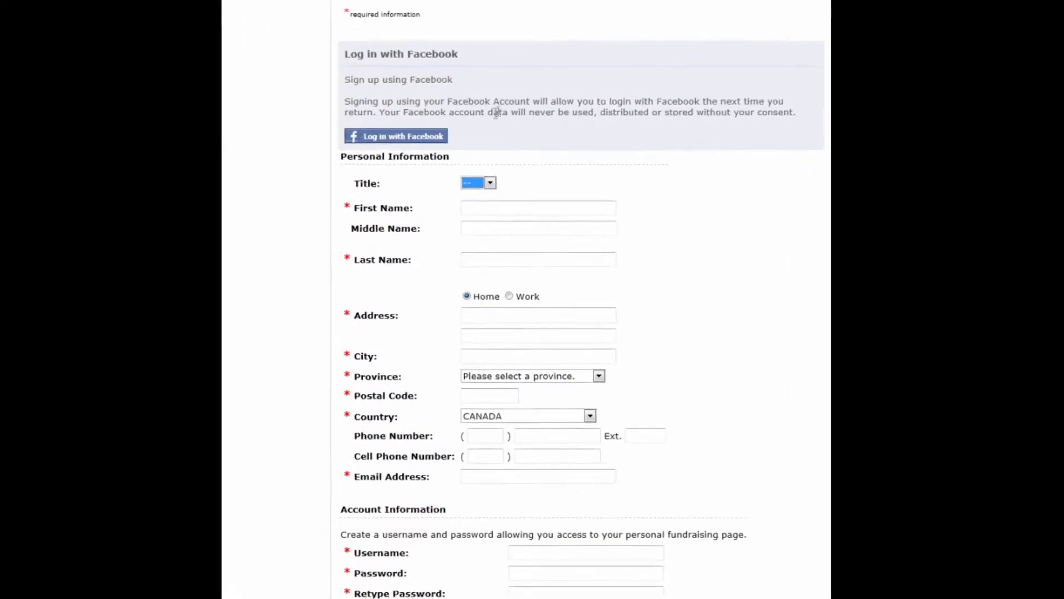
pyautogui.click(490, 183)
pyautogui.click(469, 216)
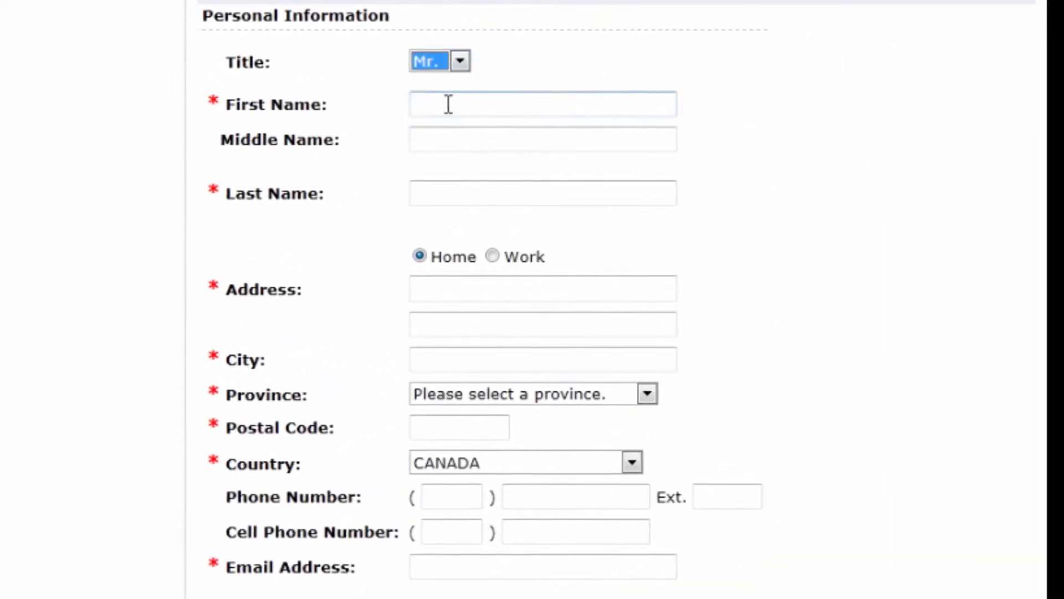
pyautogui.click(448, 104)
pyautogui.write('John')
pyautogui.press('Tab')
pyautogui.write('Q.')
pyautogui.press('Tab')
pyautogui.write('Payshunt')
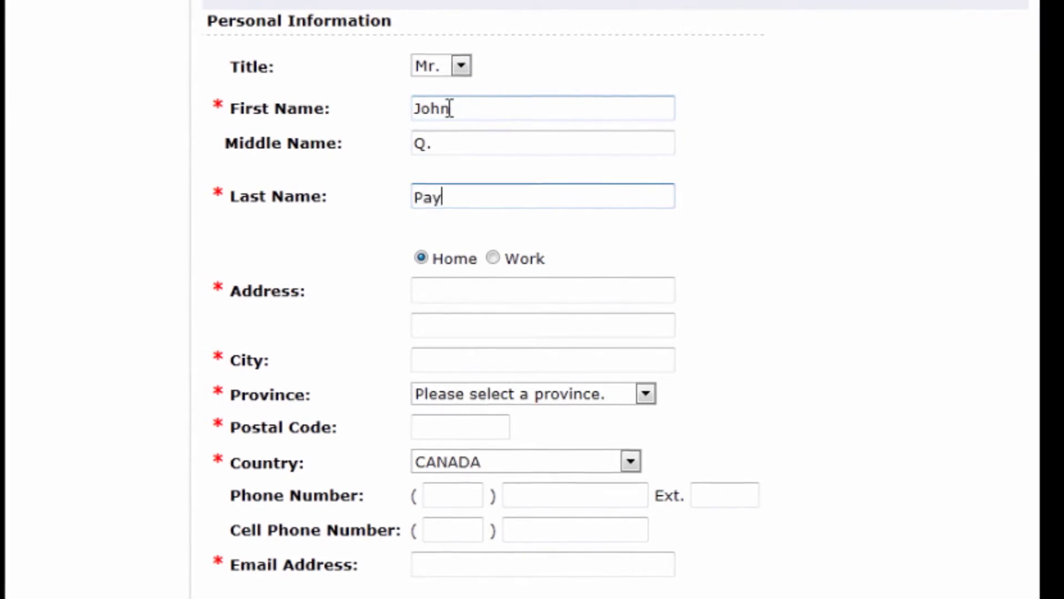
pyautogui.press('Tab')
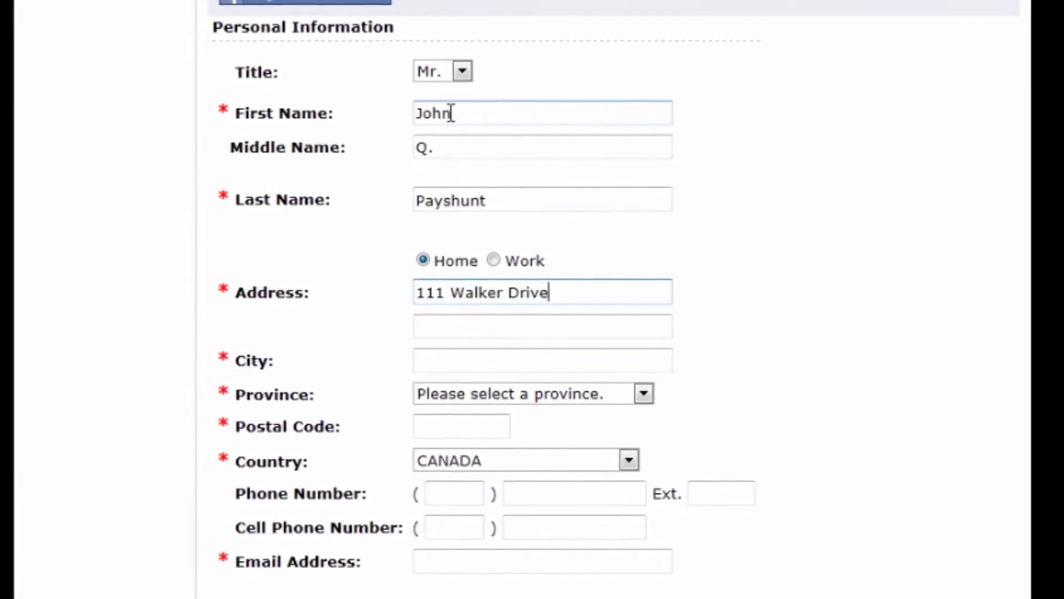
pyautogui.press('Tab')
pyautogui.write('Toronto')
pyautogui.press('Tab')
pyautogui.click(643, 393)
pyautogui.click(576, 577)
pyautogui.click(458, 424)
pyautogui.write('M2J2W9')
# Enter the e-mail address and username, then the account password twice
pyautogui.click(445, 557)
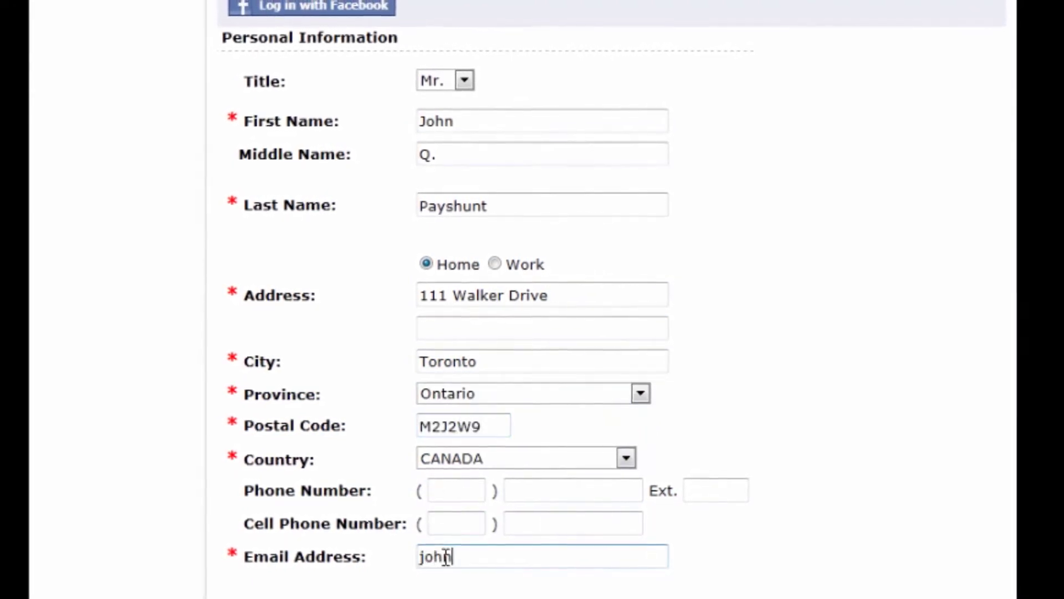
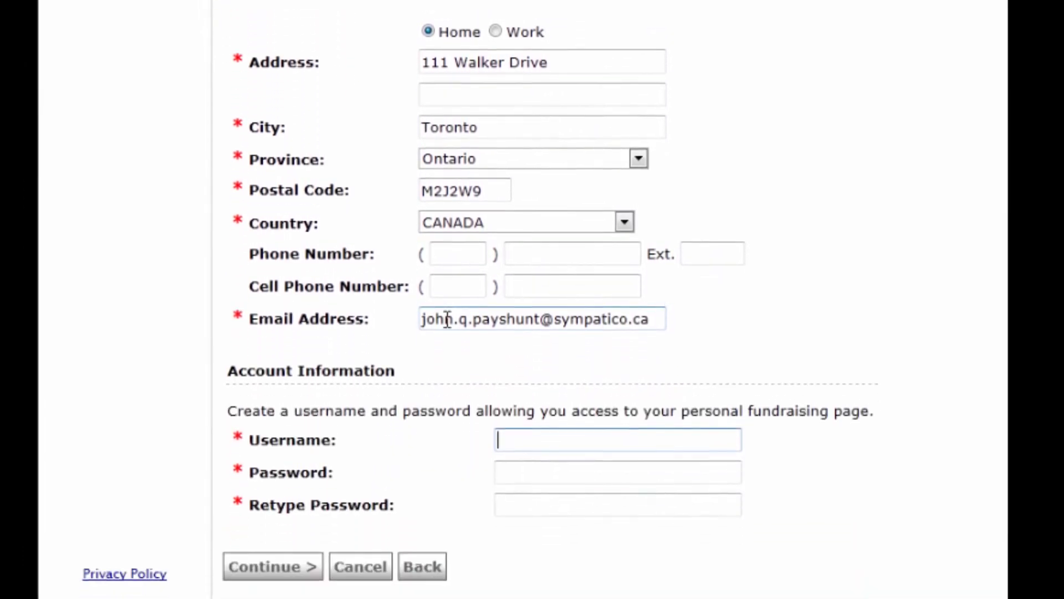
pyautogui.write('JohnQ')
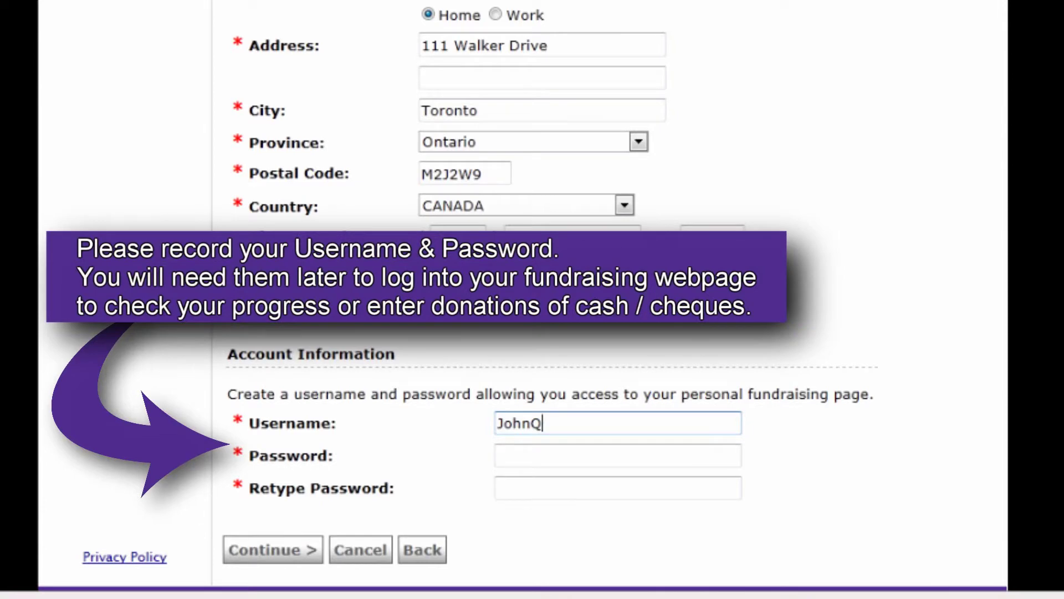
pyautogui.write('Payshunt')
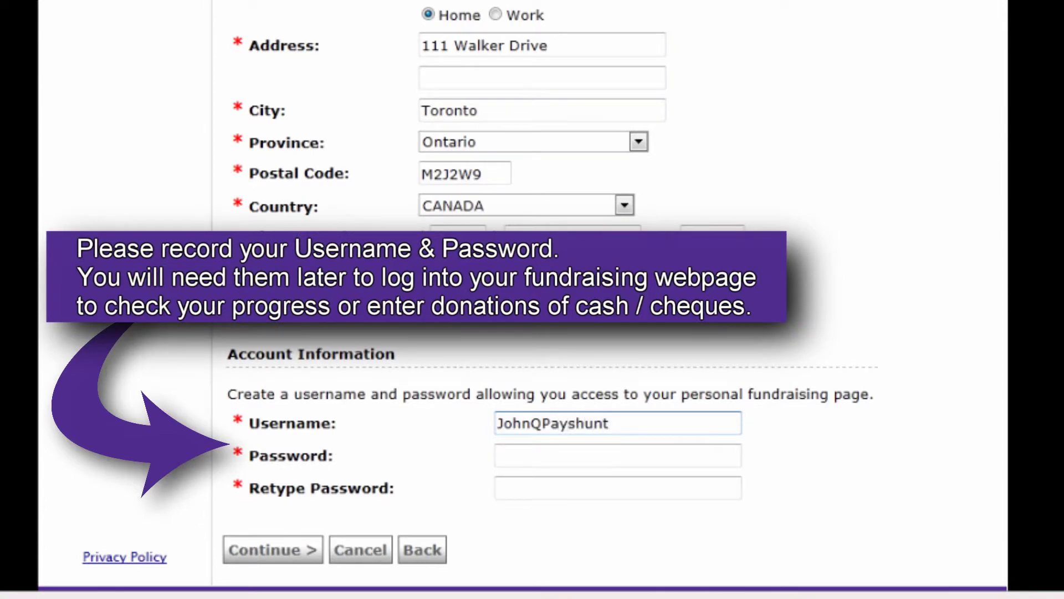
pyautogui.press('Tab')
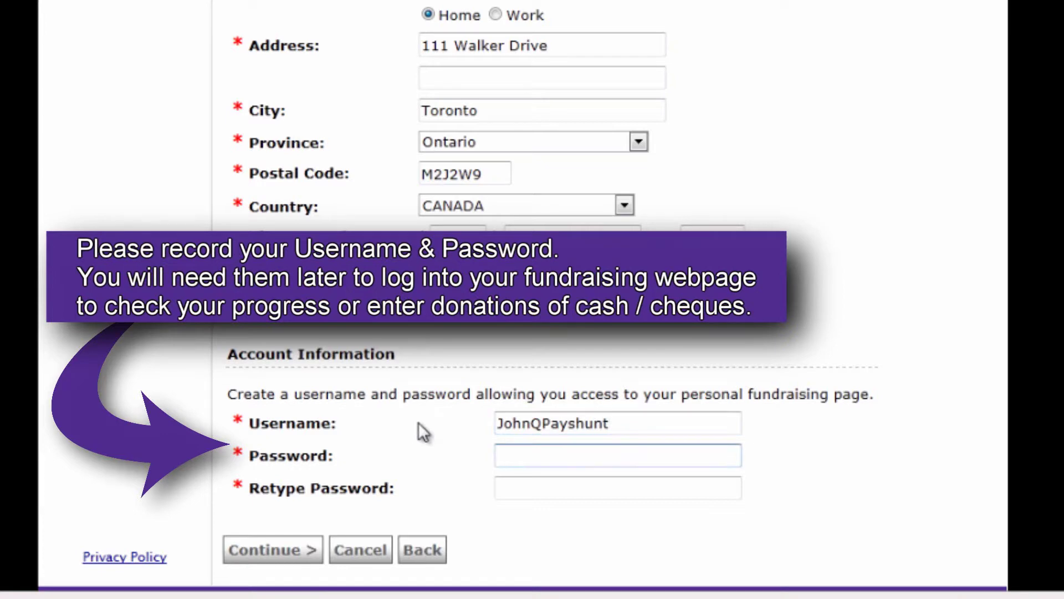
pyautogui.write('••••••••')
pyautogui.press('Tab')
pyautogui.write('••••••••')
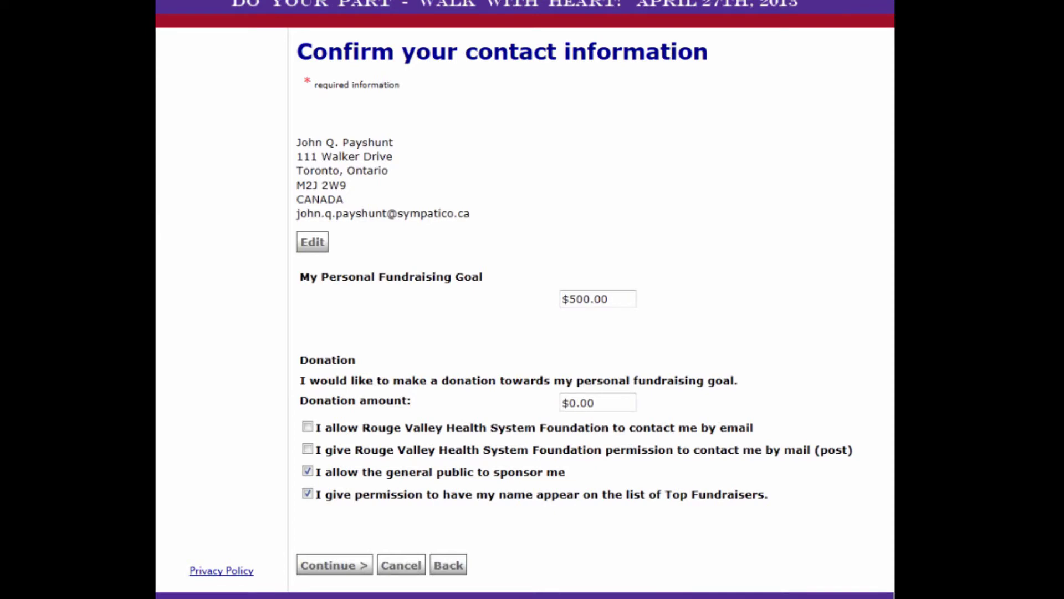
# Check the $500.00 personal fundraising goal and confirm the contact information
pyautogui.moveTo(617, 297); pyautogui.dragTo(558, 300)
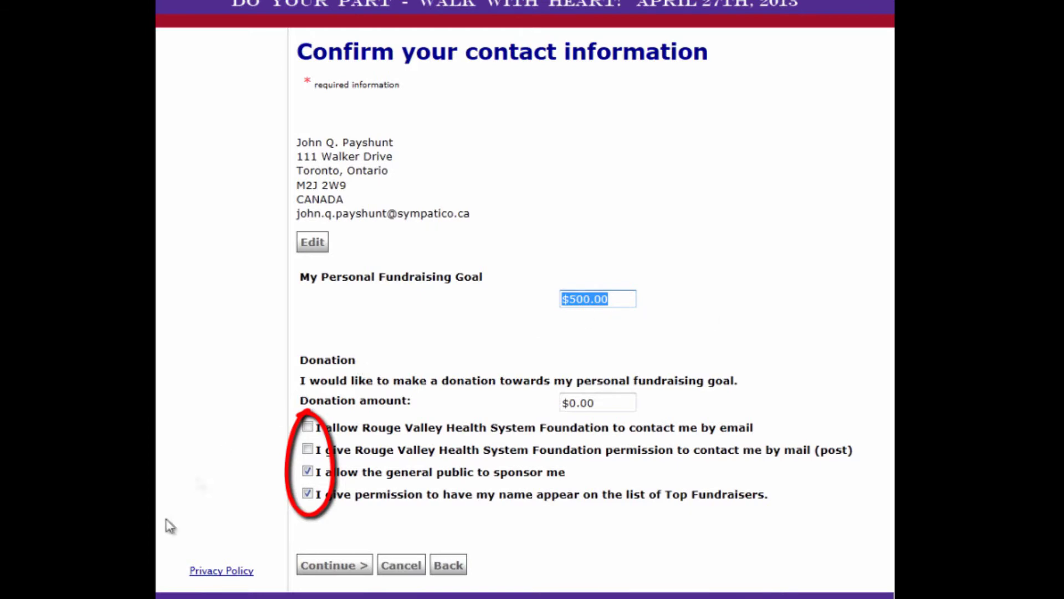
pyautogui.click(321, 567)
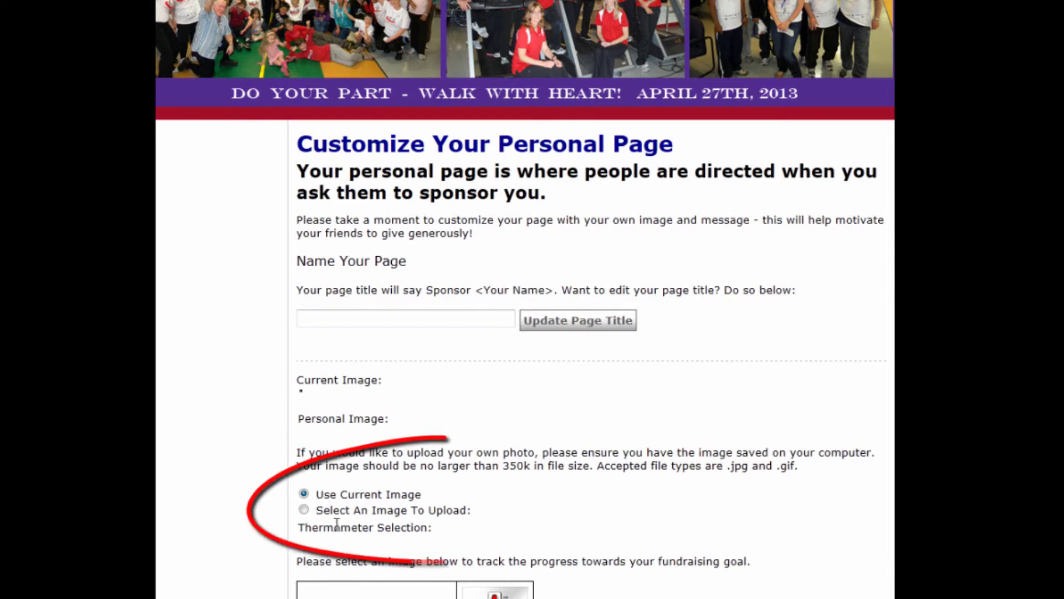
# Keep 'Use Current Image' and the Standard Thermometer display, then save the page customization
pyautogui.click(303, 510)
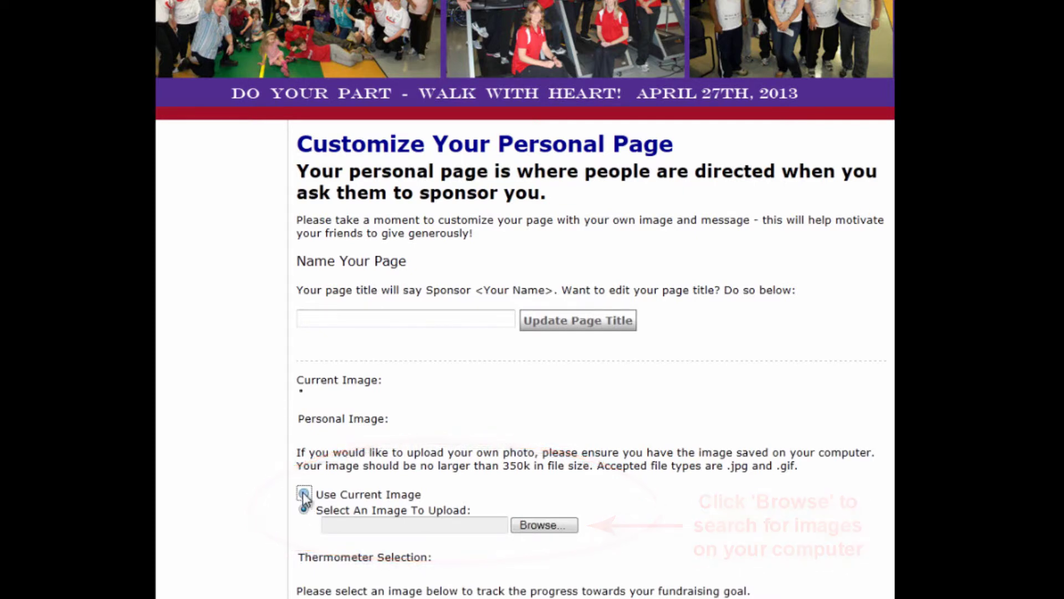
pyautogui.click(304, 494)
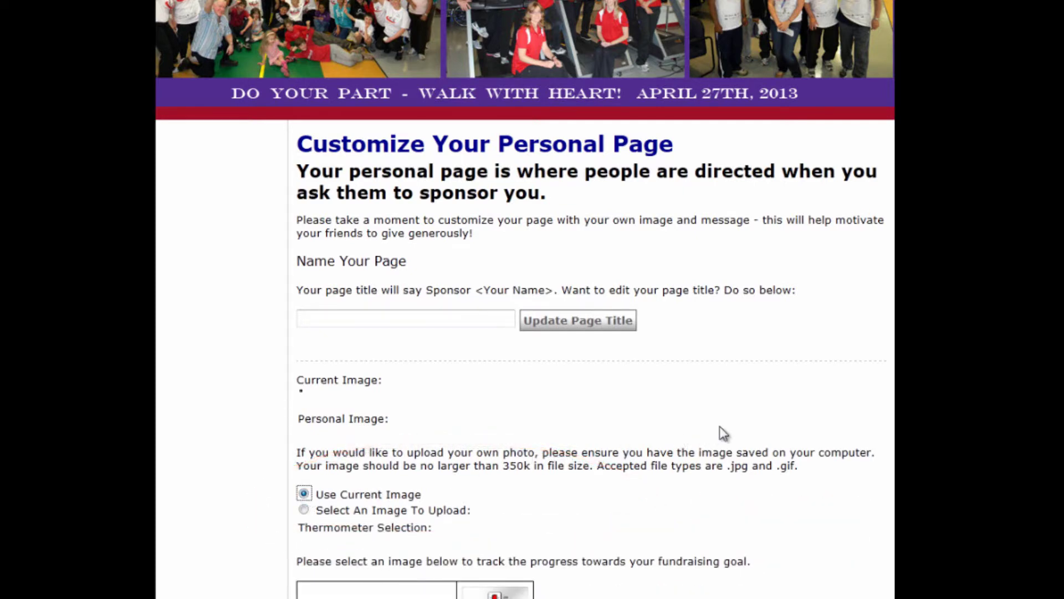
pyautogui.scroll(-7, 720, 426)
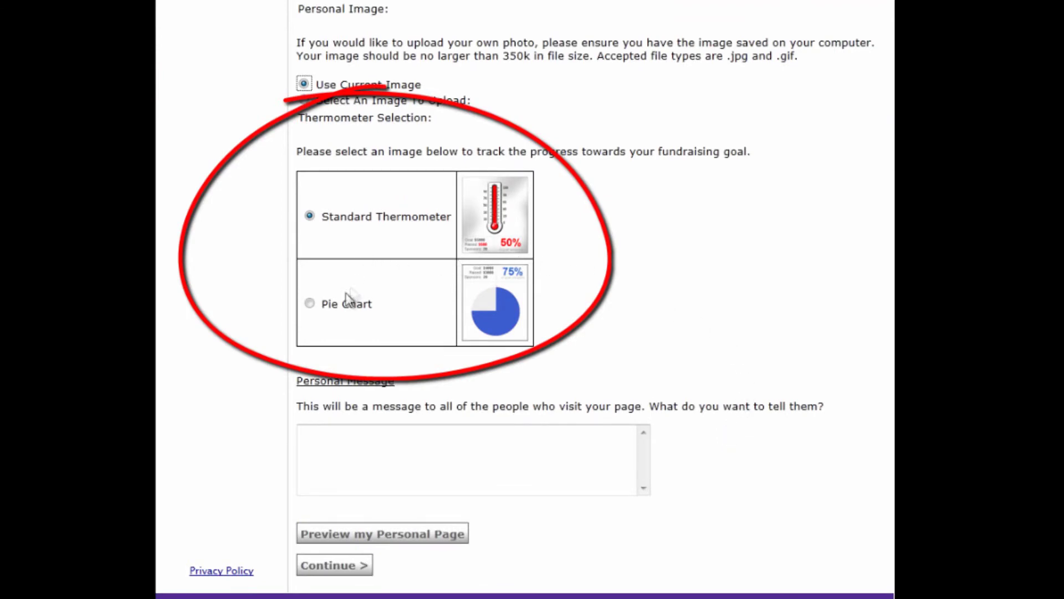
pyautogui.click(310, 304)
pyautogui.click(310, 218)
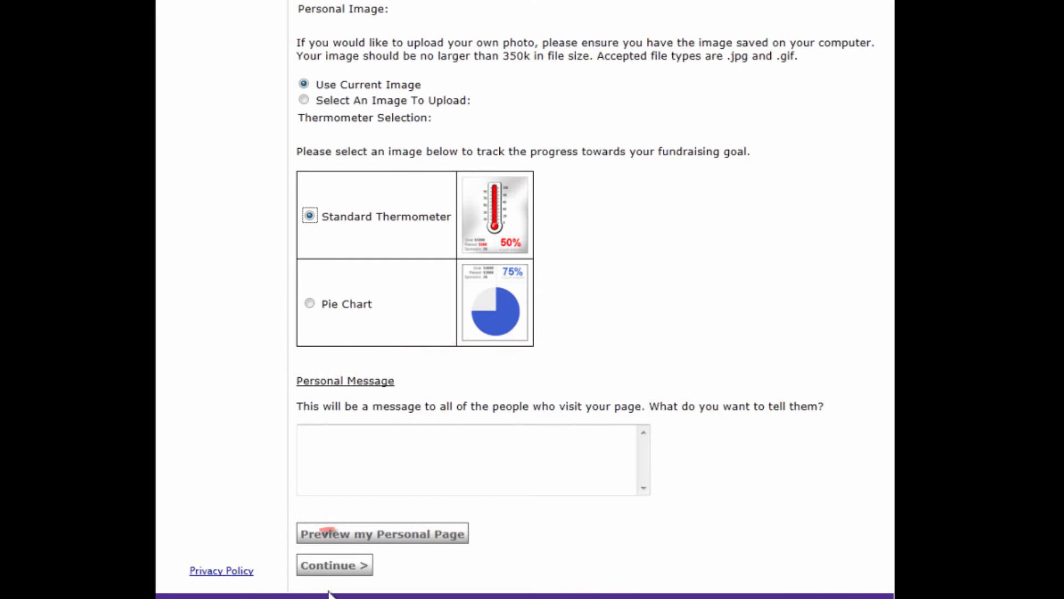
pyautogui.click(330, 571)
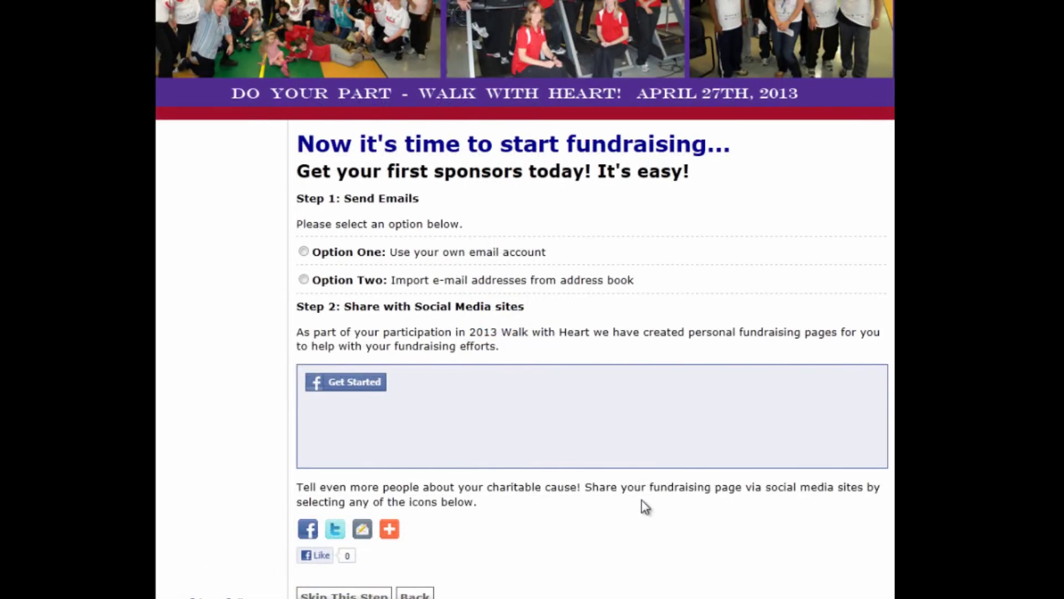
# Choose Option Two, importing e-mail addresses from an address book, and list the address book providers
pyautogui.click(304, 252)
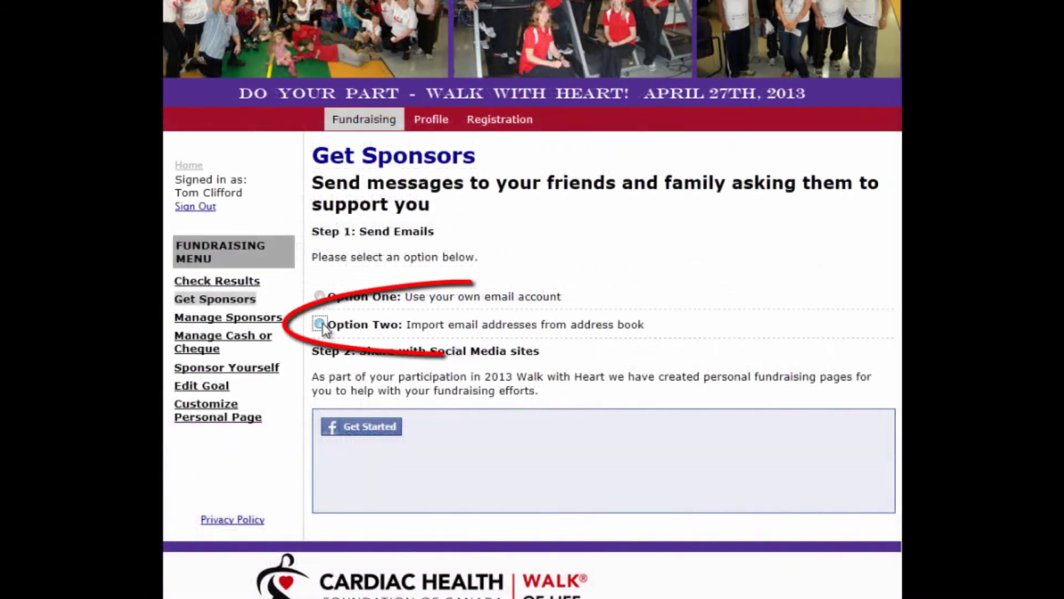
pyautogui.click(321, 325)
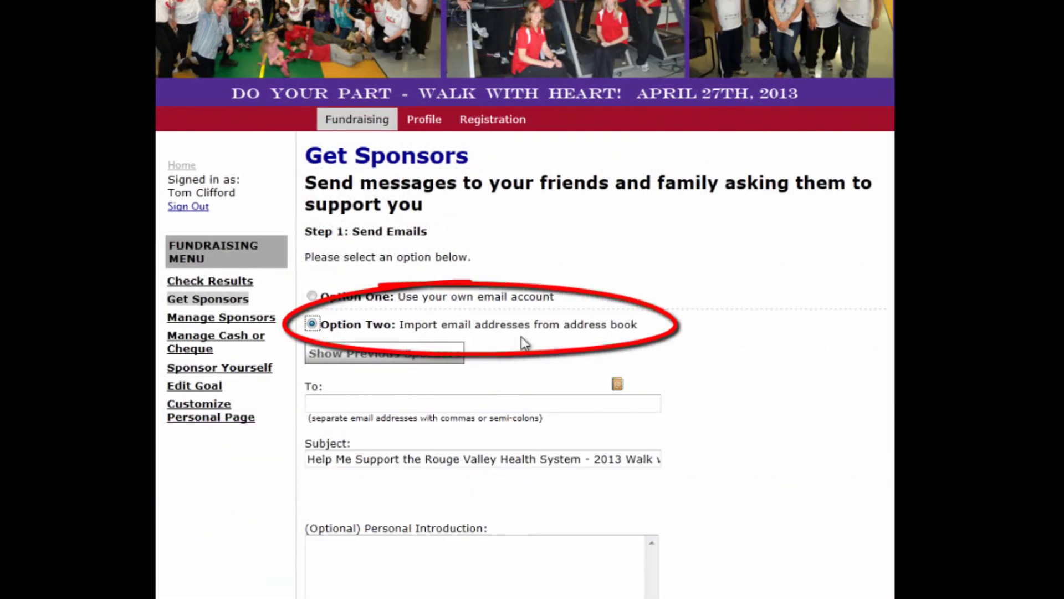
pyautogui.click(617, 385)
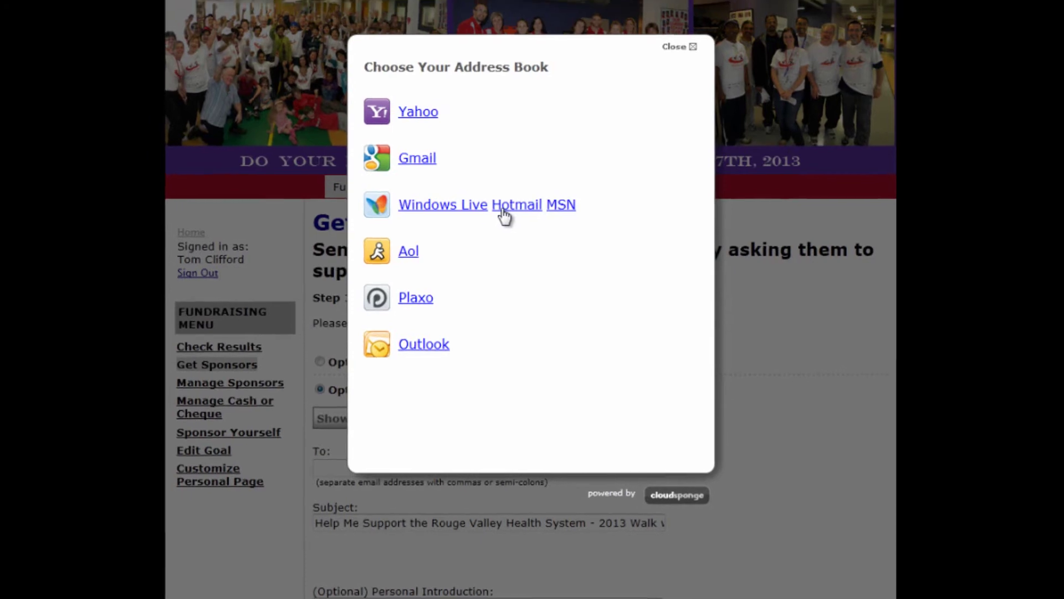
# Sign in to Windows Live Hotmail with the account e-mail and password to import contacts
pyautogui.click(498, 206)
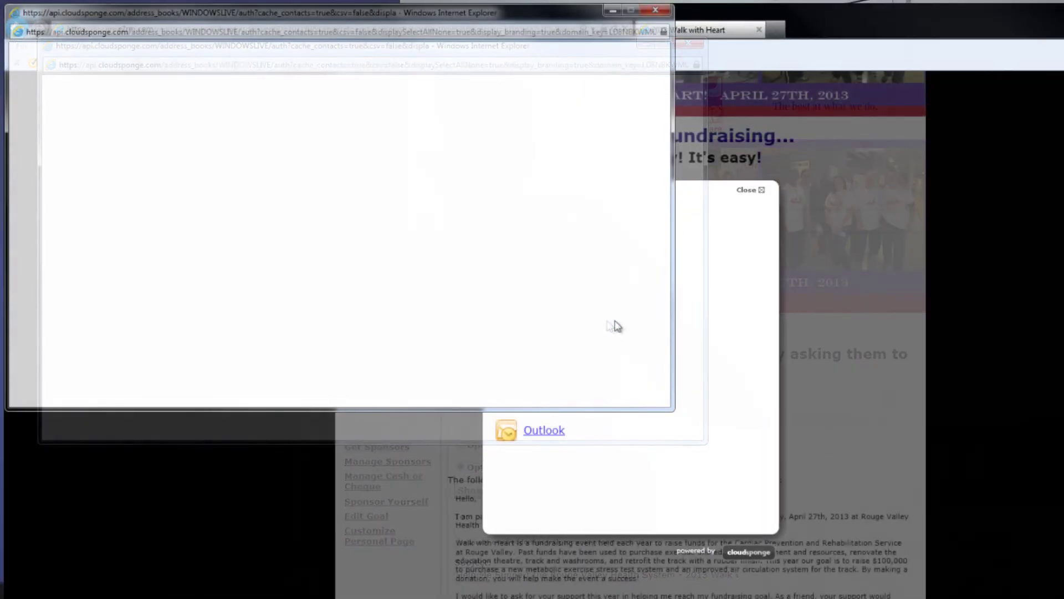
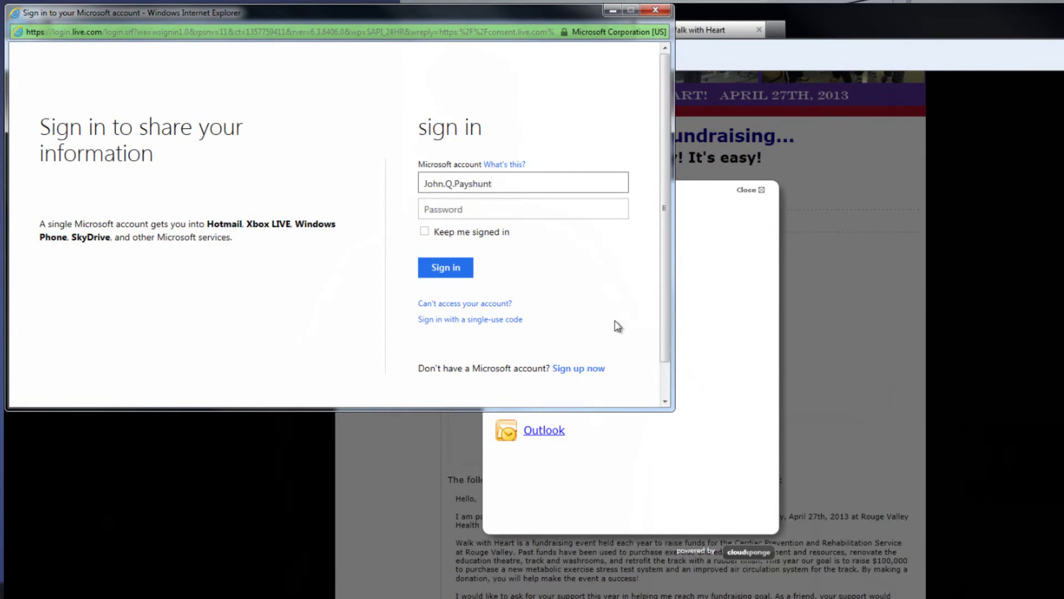
pyautogui.press('Tab')
pyautogui.write('•••••')
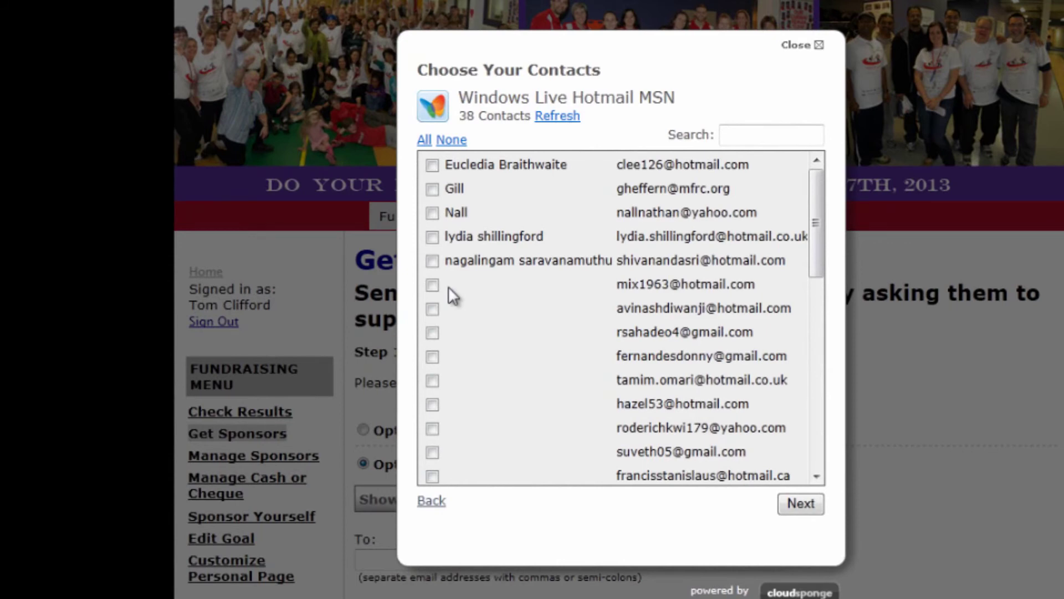
# Tick all 38 Hotmail contacts and add them as the sponsor e-mail's recipients
pyautogui.click(430, 142)
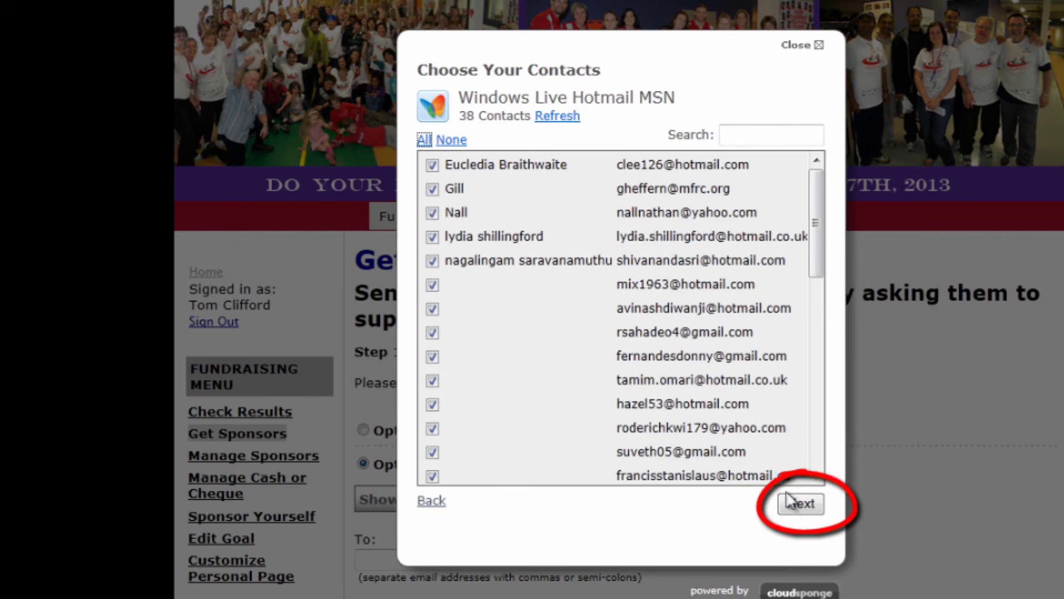
pyautogui.click(799, 508)
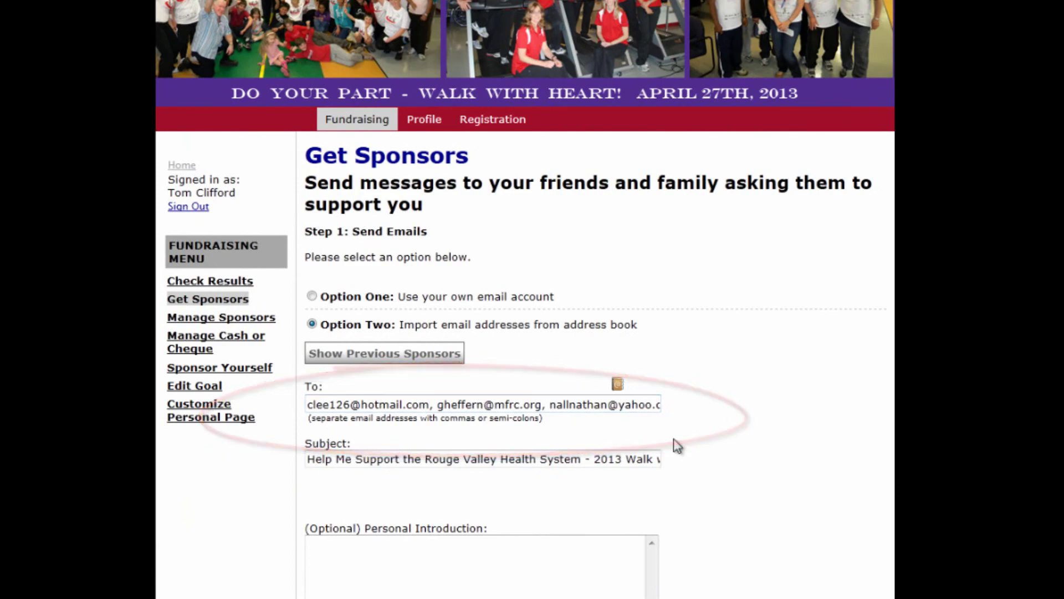
pyautogui.scroll(-7, 726, 453)
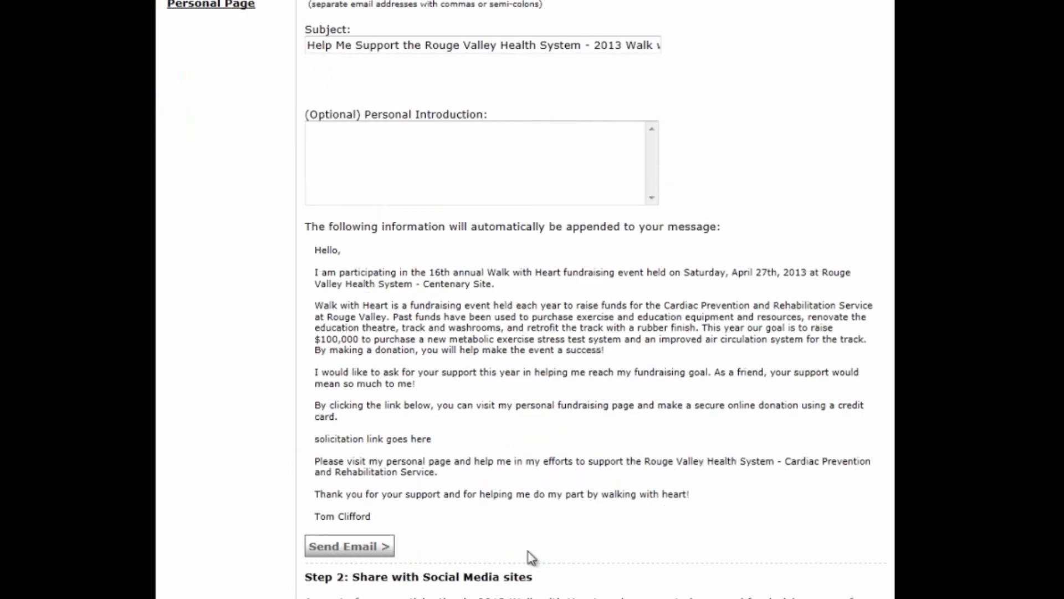